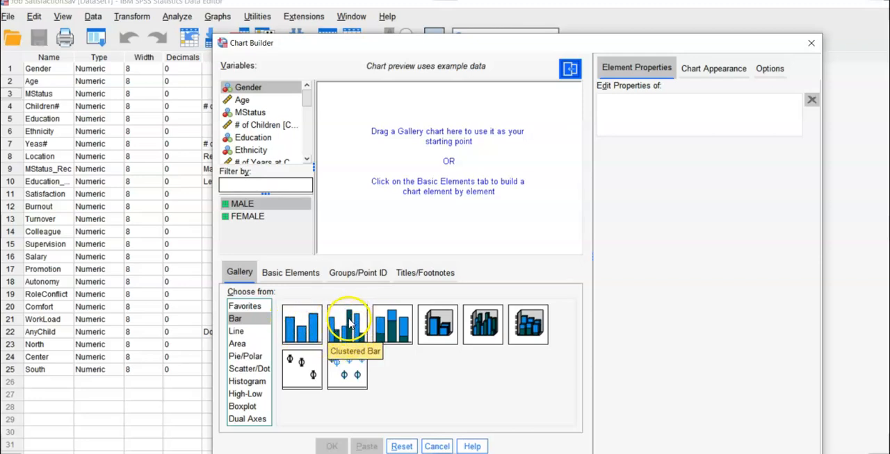
Step: Start a Simple Bar chart in the Chart Builder with Ethnicity as the x-axis variable
{"action": "left_click", "coordinate": [310, 333]}
{"action": "left_click_drag", "start_coordinate": [310, 334], "coordinate": [430, 243]}
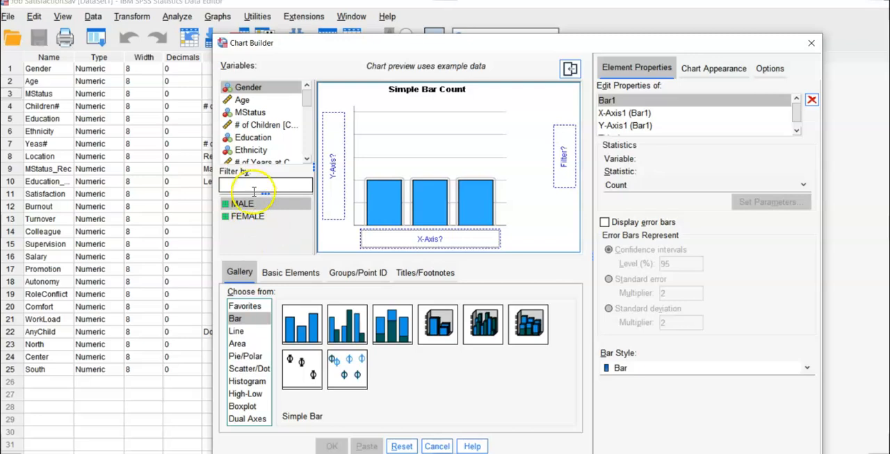
{"action": "left_click", "coordinate": [257, 153]}
{"action": "left_click_drag", "start_coordinate": [292, 158], "coordinate": [427, 239]}
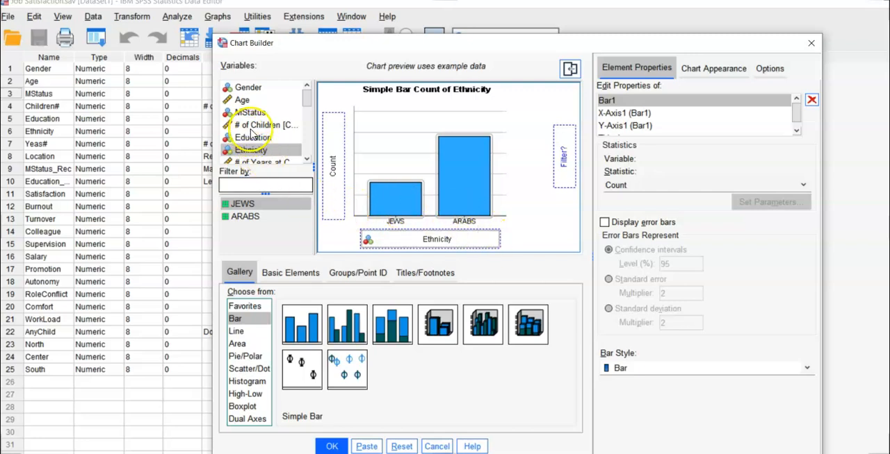
Step: Assign Satisfaction to the y-axis and display error bars representing 95% confidence intervals
{"action": "scroll", "coordinate": [259, 131], "scroll_direction": "down", "scroll_amount": 1}
{"action": "scroll", "coordinate": [261, 131], "scroll_direction": "down", "scroll_amount": 1}
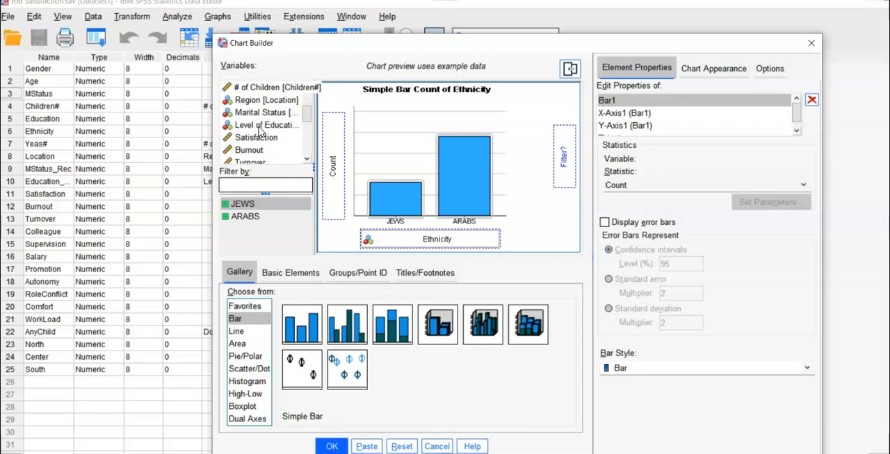
{"action": "left_click", "coordinate": [256, 139]}
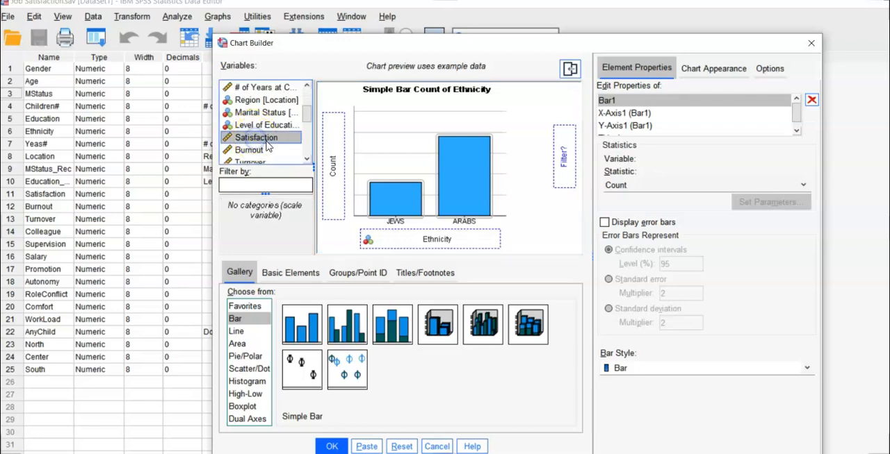
{"action": "left_click_drag", "start_coordinate": [310, 157], "coordinate": [332, 166]}
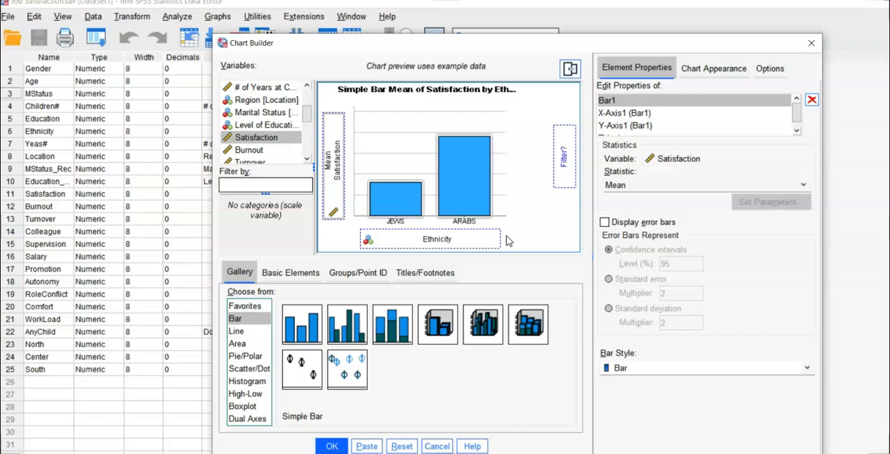
{"action": "left_click", "coordinate": [604, 223]}
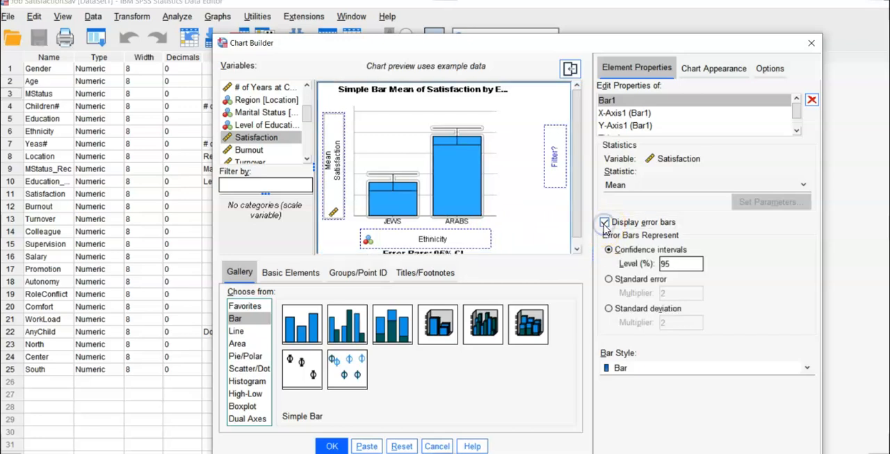
{"action": "left_click", "coordinate": [666, 266]}
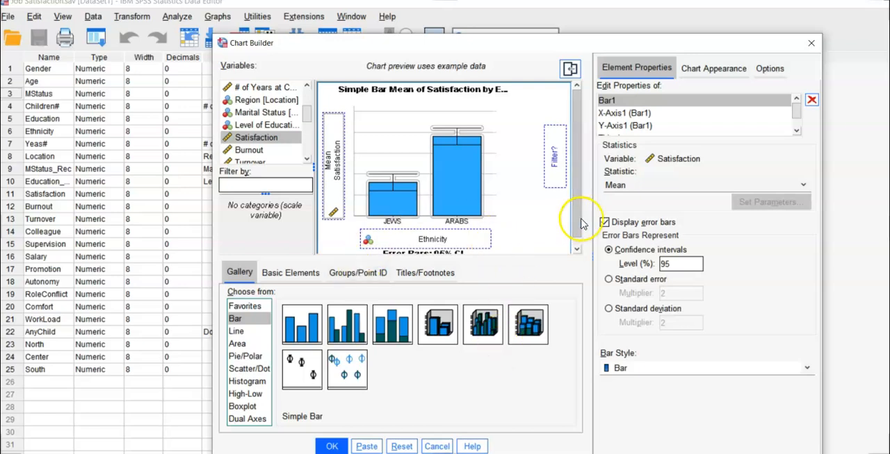
Step: Show only the X axis grid lines and set the Category 1 bar colour to orange (243, 103, 42)
{"action": "left_click", "coordinate": [708, 68]}
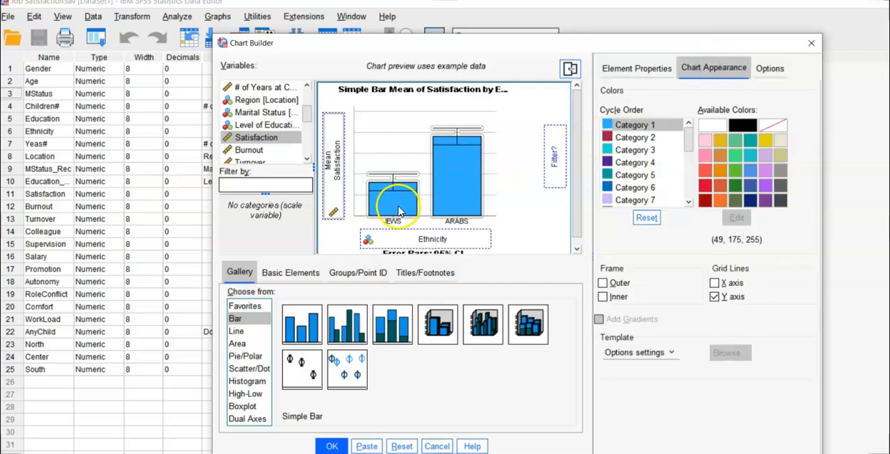
{"action": "left_click", "coordinate": [714, 282]}
{"action": "left_click", "coordinate": [715, 299]}
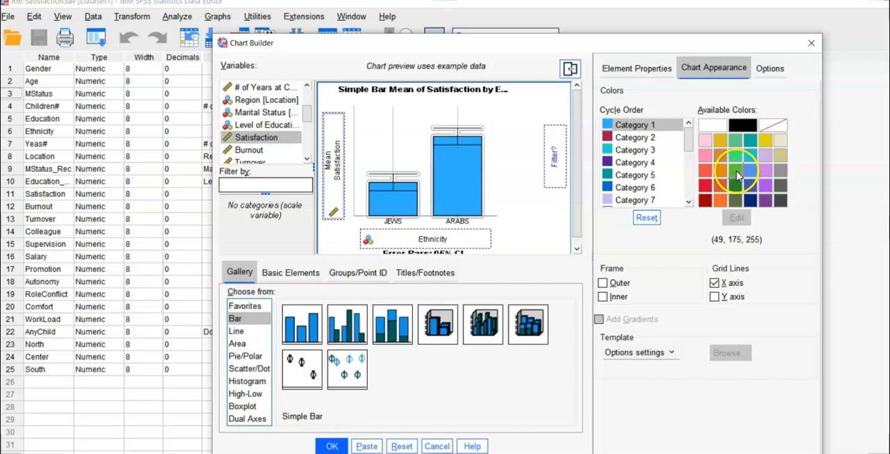
{"action": "left_click", "coordinate": [736, 173]}
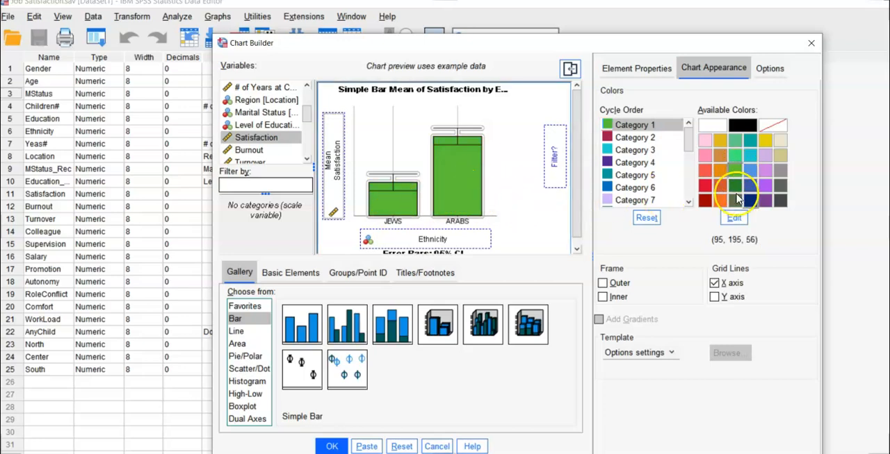
{"action": "left_click", "coordinate": [721, 201]}
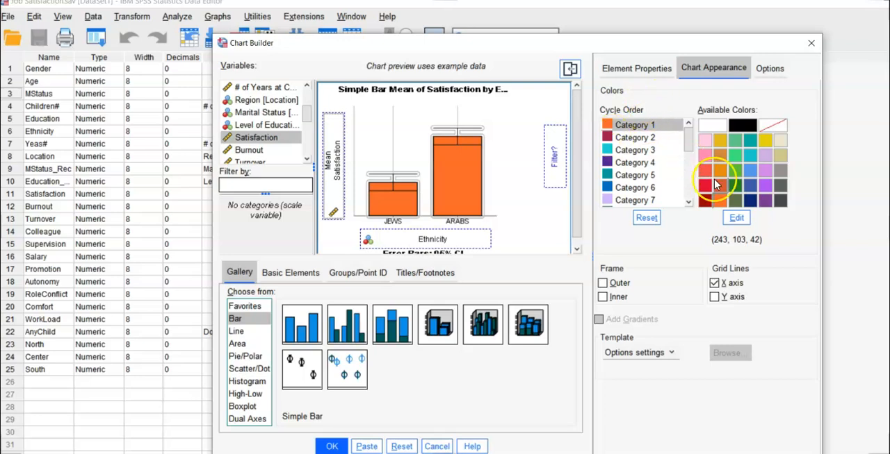
Step: Generate the bar chart of mean Satisfaction by Ethnicity and open it for editing in the Chart Editor
{"action": "left_click", "coordinate": [636, 68]}
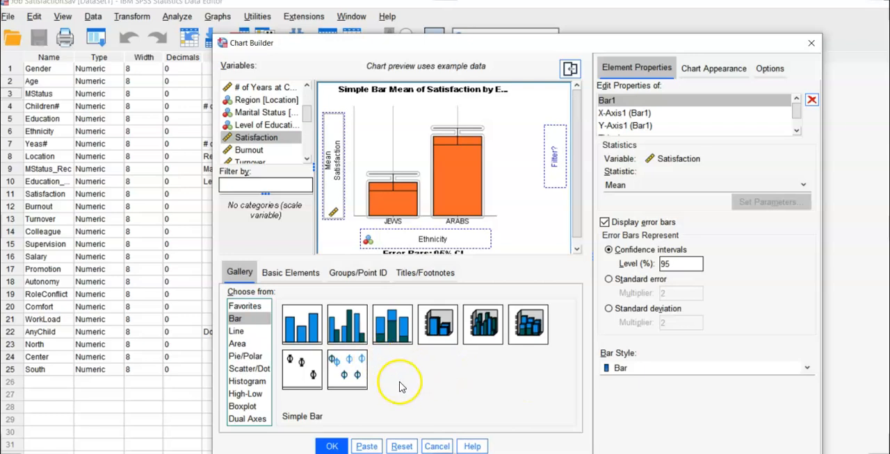
{"action": "left_click", "coordinate": [332, 446]}
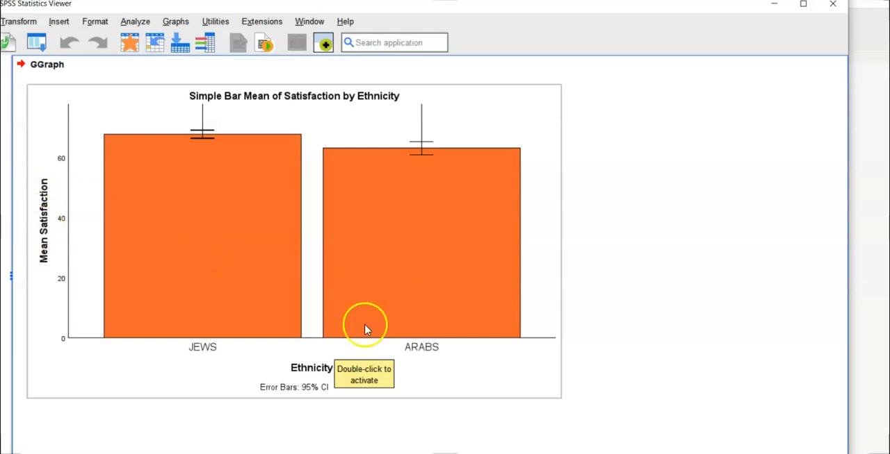
{"action": "left_click", "coordinate": [411, 248]}
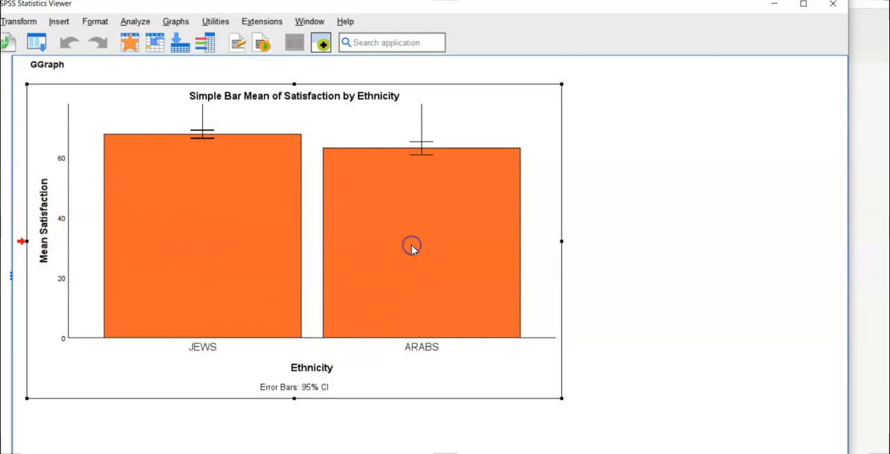
{"action": "double_click", "coordinate": [411, 248]}
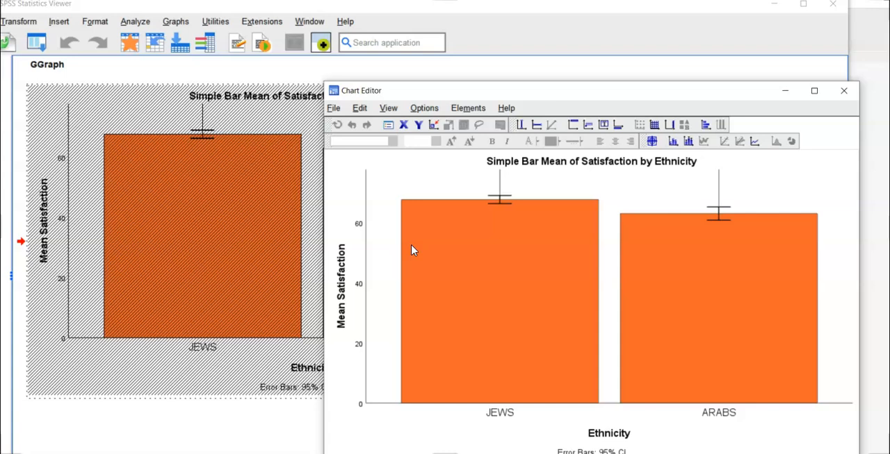
Step: Add data labels to the JEWS and ARABS bars and close the Chart Editor
{"action": "left_click", "coordinate": [651, 142]}
{"action": "left_click", "coordinate": [499, 292]}
{"action": "left_click", "coordinate": [718, 309]}
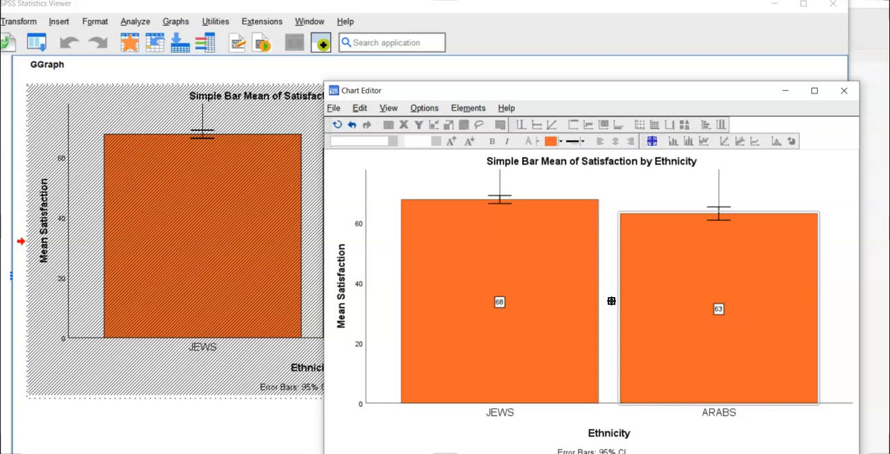
{"action": "left_click", "coordinate": [843, 97]}
{"action": "left_click", "coordinate": [844, 90]}
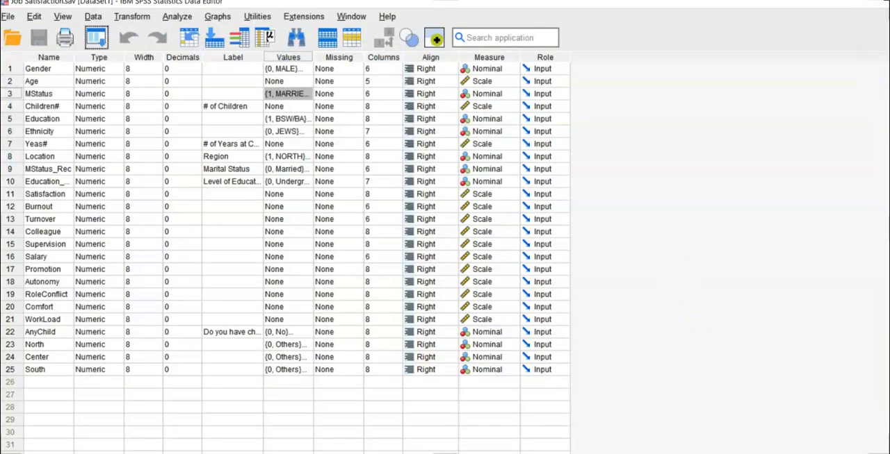
Step: Switch to the weeks 4 - 5 presentation in PowerPoint and go through bar chart slides 171 and 172
{"action": "left_click", "coordinate": [657, 427]}
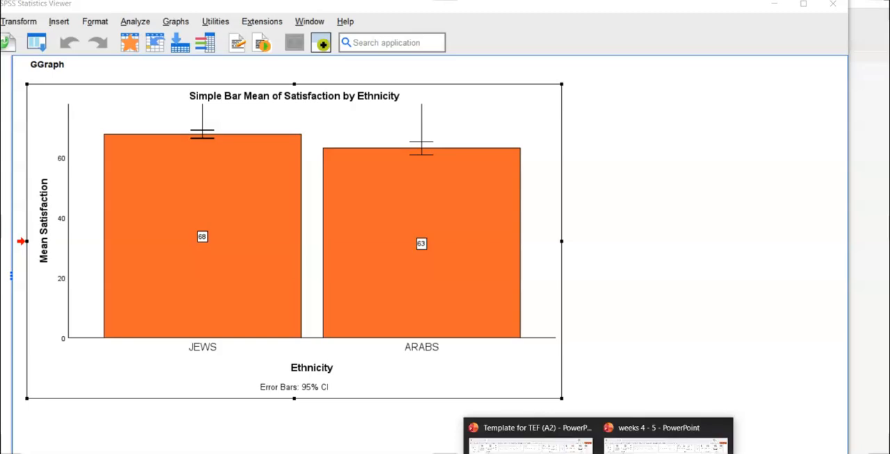
{"action": "left_click", "coordinate": [665, 434]}
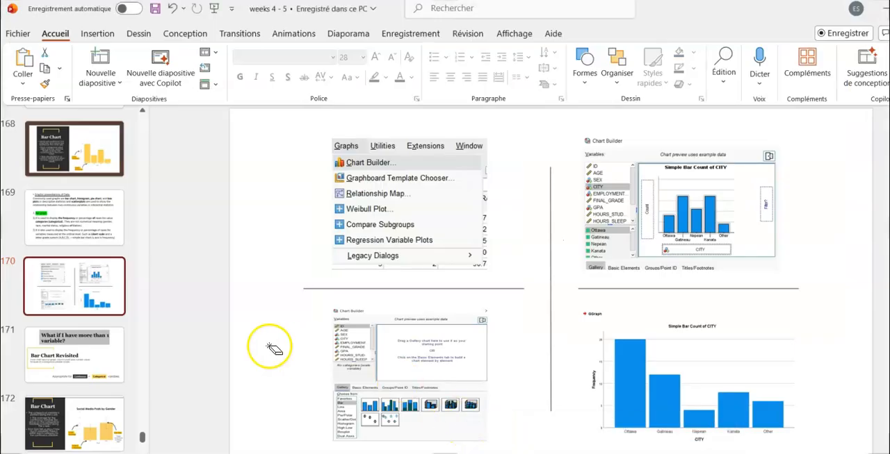
{"action": "left_click", "coordinate": [104, 366]}
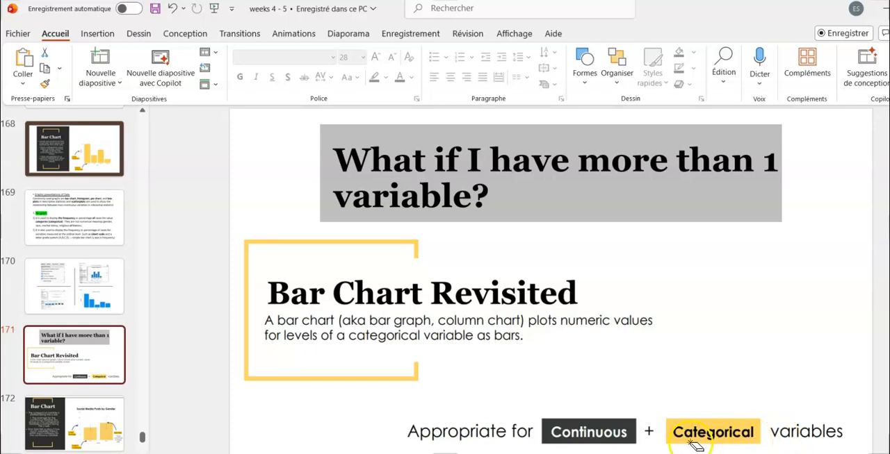
{"action": "left_click", "coordinate": [107, 429]}
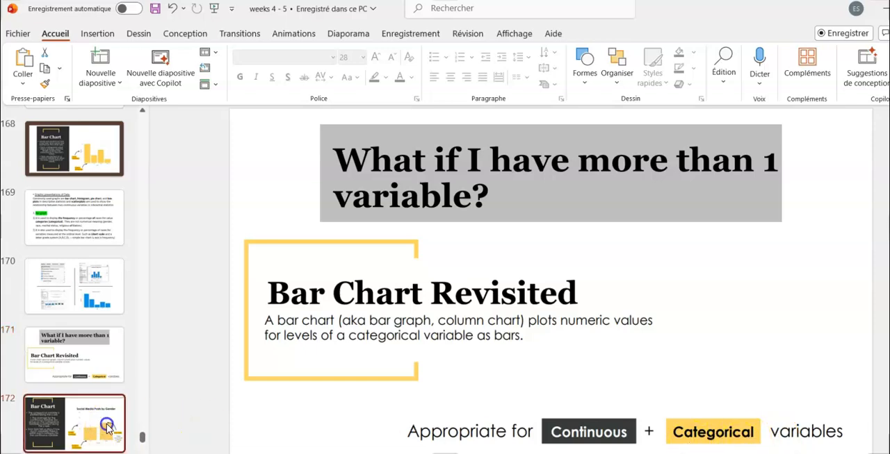
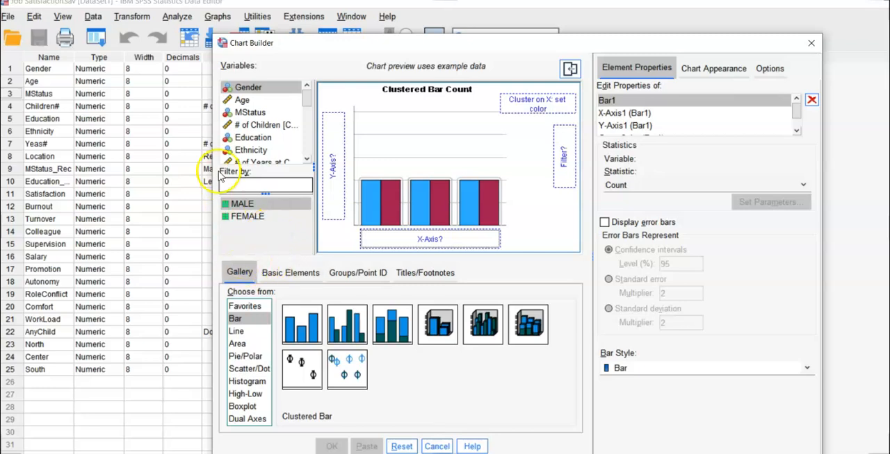
Step: Assign Ethnicity to the X axis and Burnout to the Y axis of the clustered bar chart
{"action": "left_click_drag", "start_coordinate": [248, 150], "coordinate": [417, 232]}
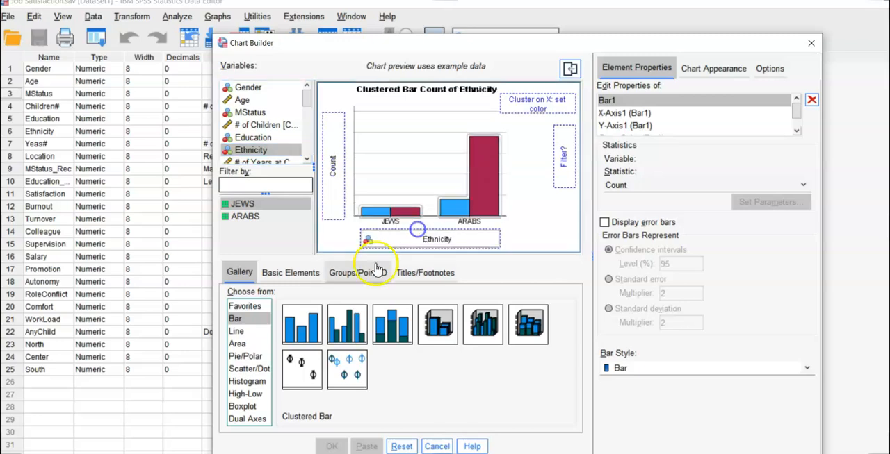
{"action": "left_click_drag", "start_coordinate": [306, 97], "coordinate": [308, 112]}
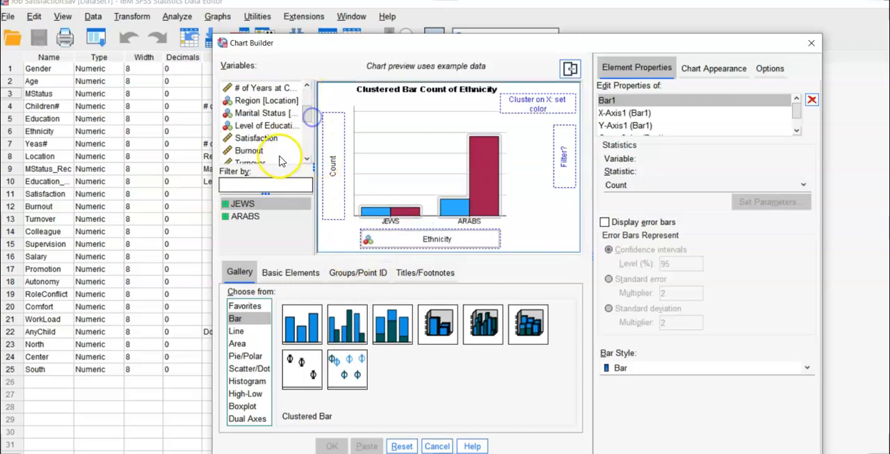
{"action": "left_click", "coordinate": [244, 151]}
{"action": "left_click_drag", "start_coordinate": [321, 162], "coordinate": [327, 174]}
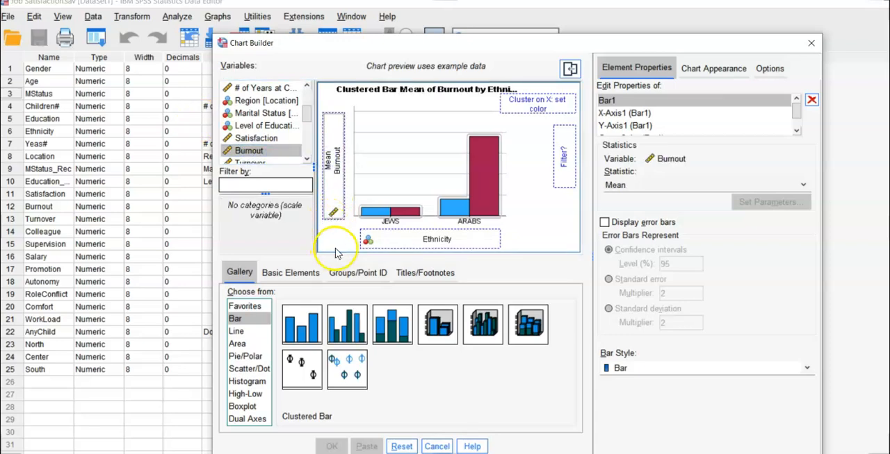
Step: Set MStatus as the variable that clusters the bars by colour
{"action": "left_click", "coordinate": [306, 85]}
{"action": "left_click", "coordinate": [306, 86]}
{"action": "left_click", "coordinate": [307, 86]}
{"action": "left_click", "coordinate": [306, 85]}
{"action": "left_click", "coordinate": [257, 87]}
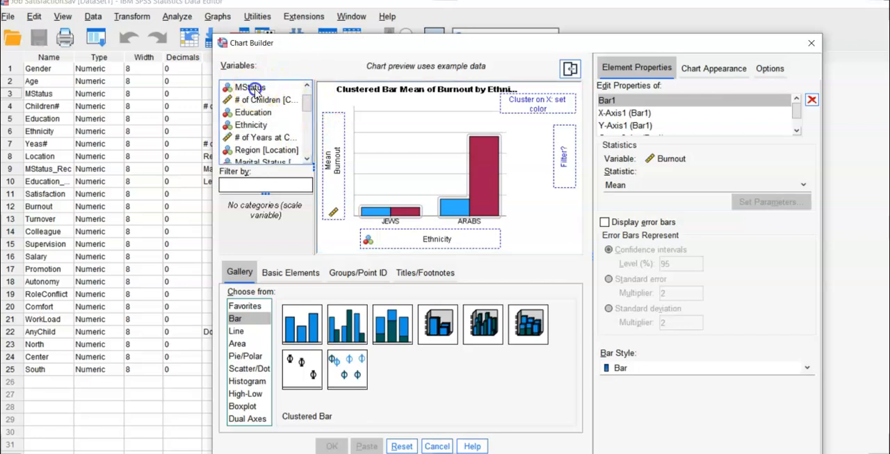
{"action": "left_click_drag", "start_coordinate": [262, 89], "coordinate": [532, 102]}
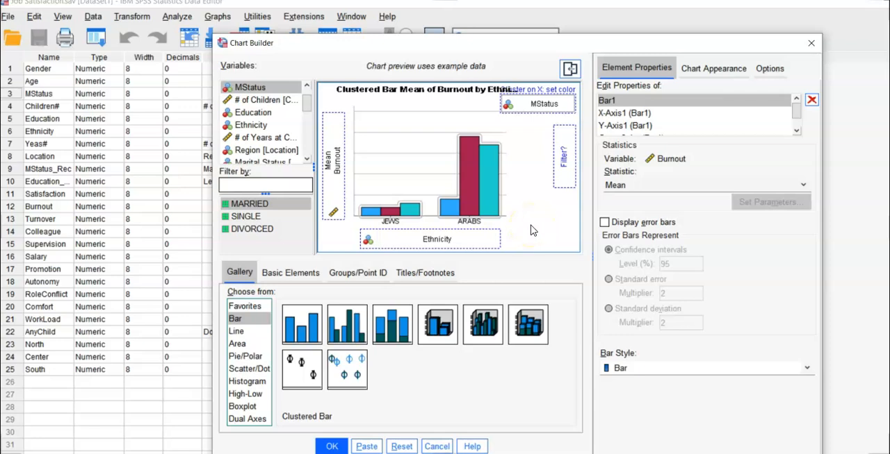
Step: Display error bars with 95% confidence intervals and generate the clustered bar chart of mean Burnout
{"action": "left_click", "coordinate": [604, 224]}
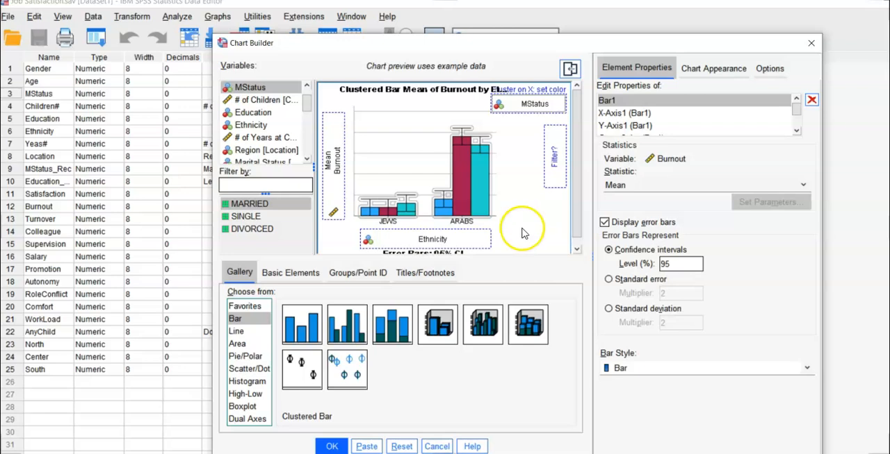
{"action": "left_click", "coordinate": [332, 447]}
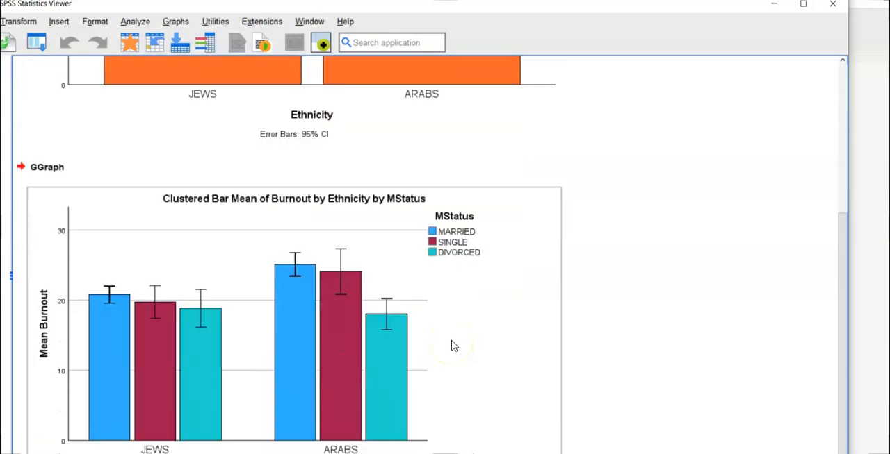
{"action": "scroll", "coordinate": [454, 345], "scroll_direction": "down", "scroll_amount": 1}
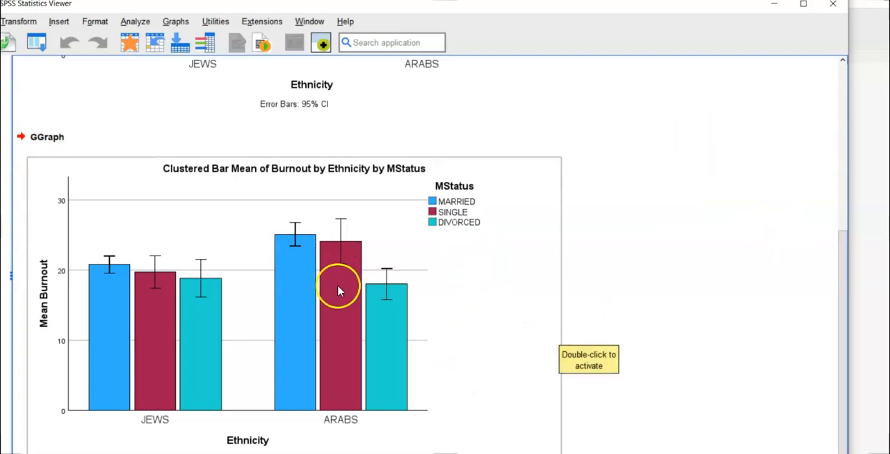
Step: Open the clustered bar chart for editing, add data labels to all six bars and close the Chart Editor
{"action": "left_click", "coordinate": [351, 314]}
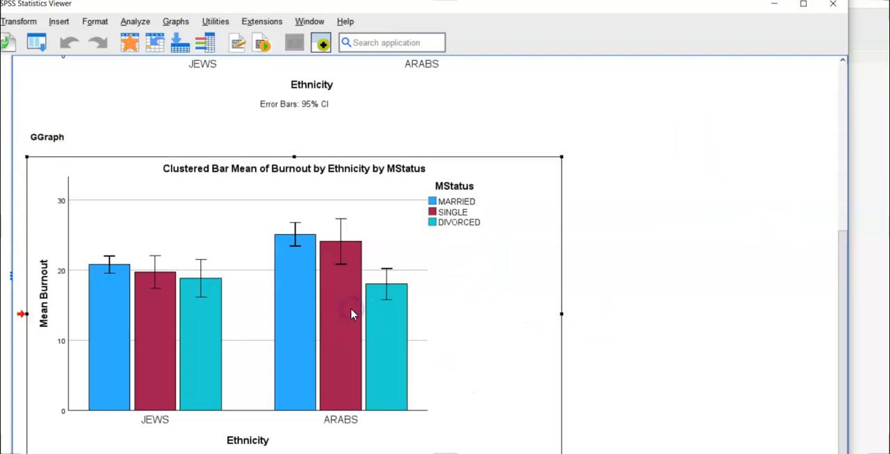
{"action": "double_click", "coordinate": [350, 314]}
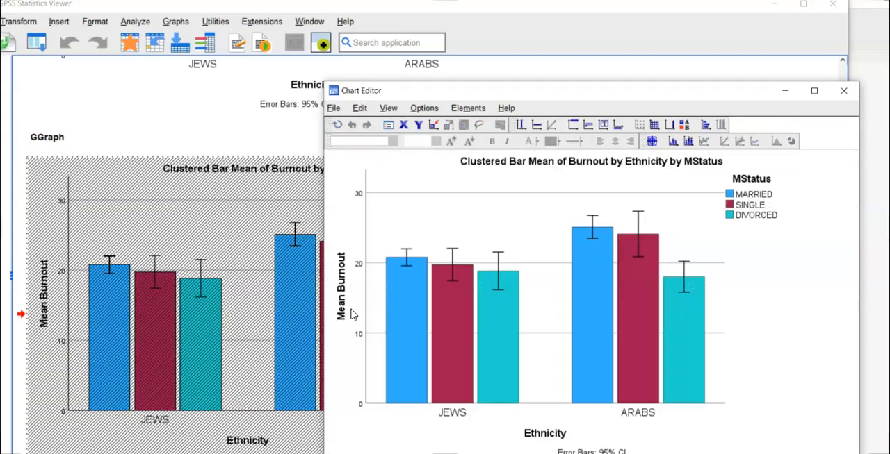
{"action": "left_click", "coordinate": [652, 141]}
{"action": "left_click", "coordinate": [405, 330]}
{"action": "left_click", "coordinate": [457, 333]}
{"action": "left_click", "coordinate": [497, 335]}
{"action": "left_click", "coordinate": [590, 338]}
{"action": "left_click", "coordinate": [641, 337]}
{"action": "left_click", "coordinate": [685, 346]}
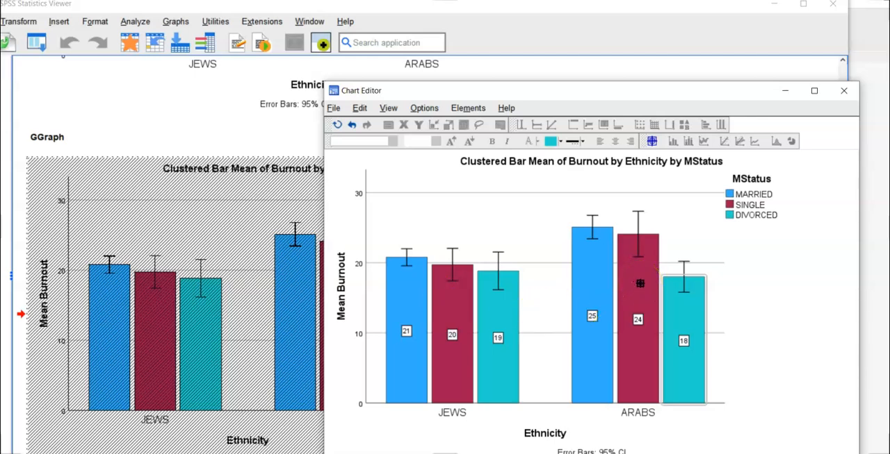
{"action": "left_click", "coordinate": [631, 367]}
{"action": "left_click", "coordinate": [844, 91]}
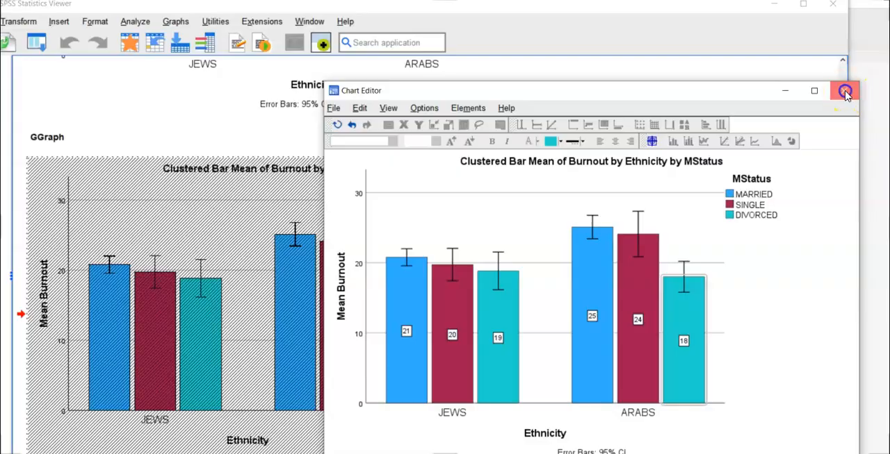
Step: Switch to the weeks 4 - 5 presentation in PowerPoint and go through histogram slides 175 and 176
{"action": "left_click", "coordinate": [598, 453]}
{"action": "left_click", "coordinate": [664, 439]}
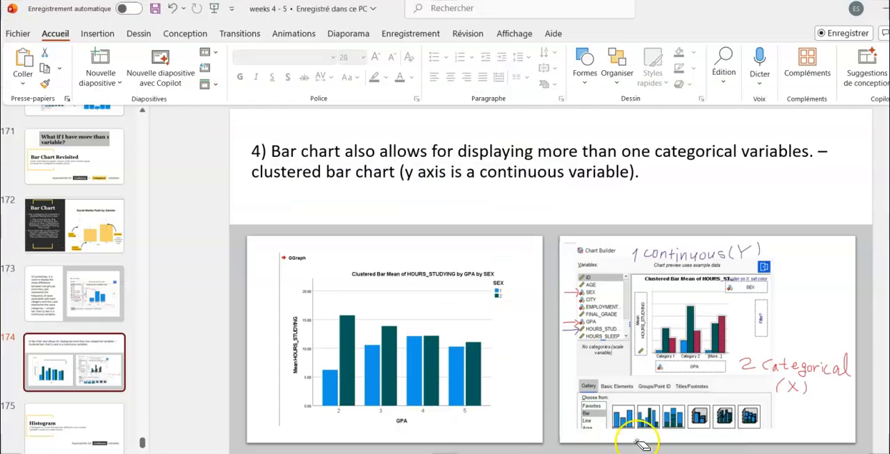
{"action": "left_click", "coordinate": [95, 422]}
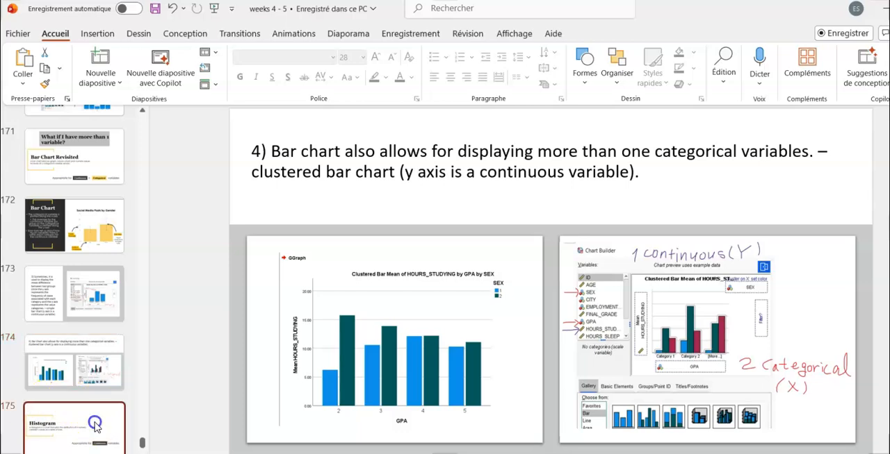
{"action": "scroll", "coordinate": [85, 368], "scroll_direction": "down", "scroll_amount": 3}
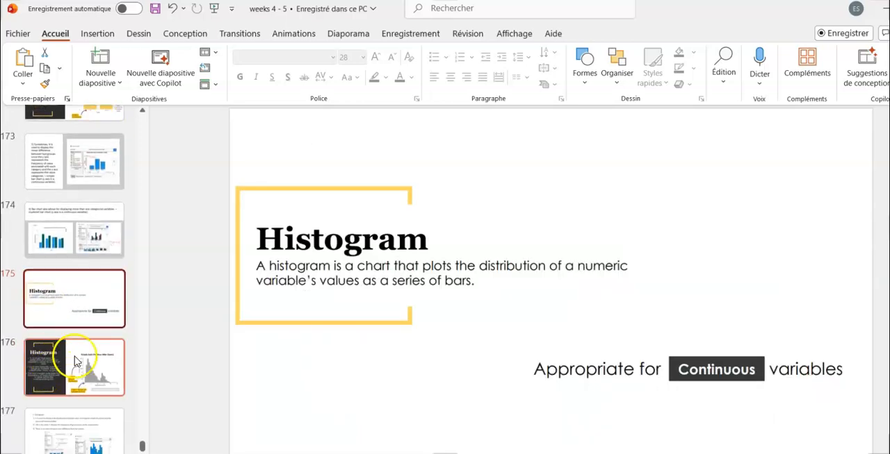
{"action": "left_click", "coordinate": [83, 361]}
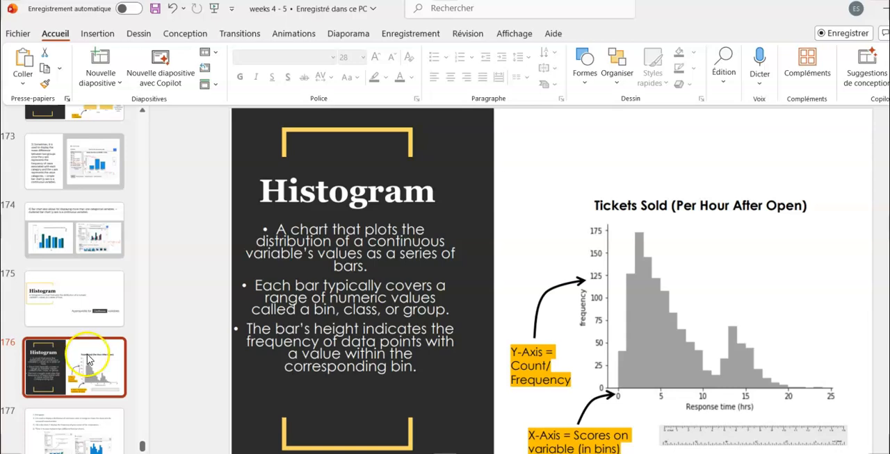
{"action": "scroll", "coordinate": [87, 359], "scroll_direction": "down", "scroll_amount": 1}
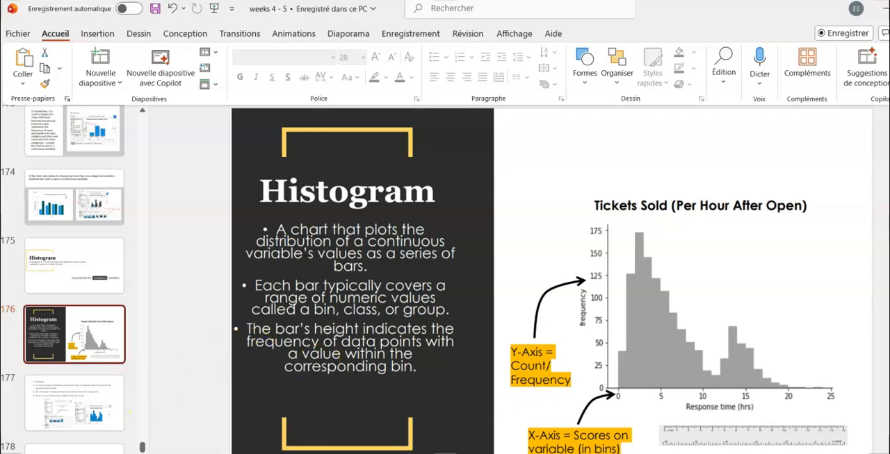
Step: Switch back to the SPSS Data Editor and start a Frequencies analysis with Age as its variable
{"action": "mouse_move", "coordinate": [566, 453]}
{"action": "left_click", "coordinate": [538, 434]}
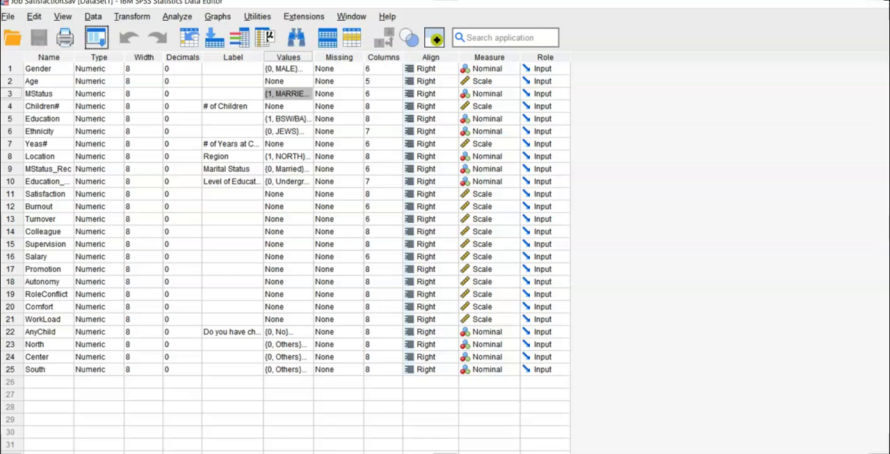
{"action": "left_click", "coordinate": [178, 18]}
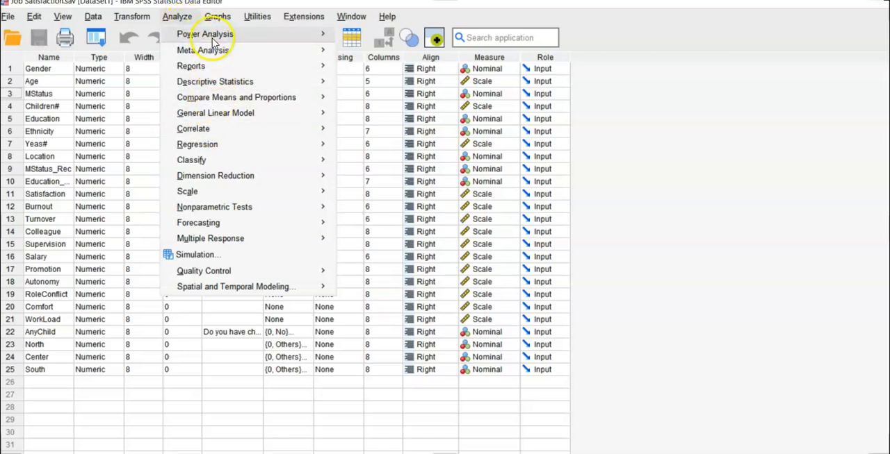
{"action": "left_click", "coordinate": [758, 156]}
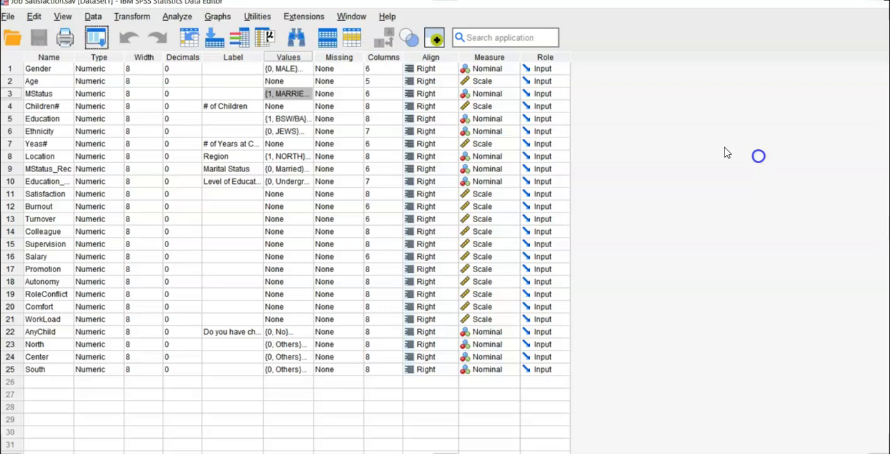
{"action": "left_click", "coordinate": [169, 20]}
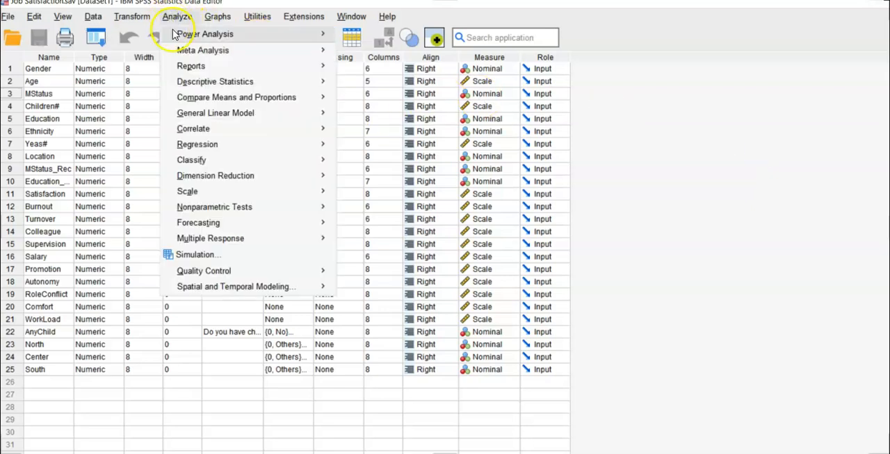
{"action": "mouse_move", "coordinate": [195, 82]}
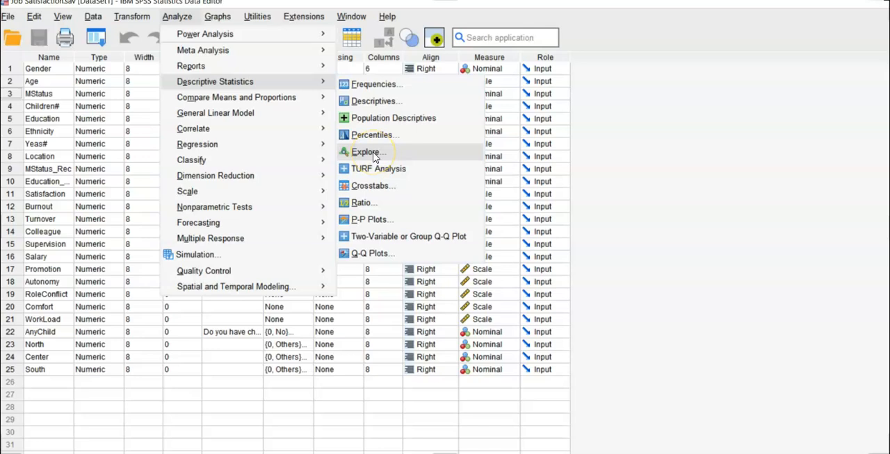
{"action": "left_click", "coordinate": [384, 84]}
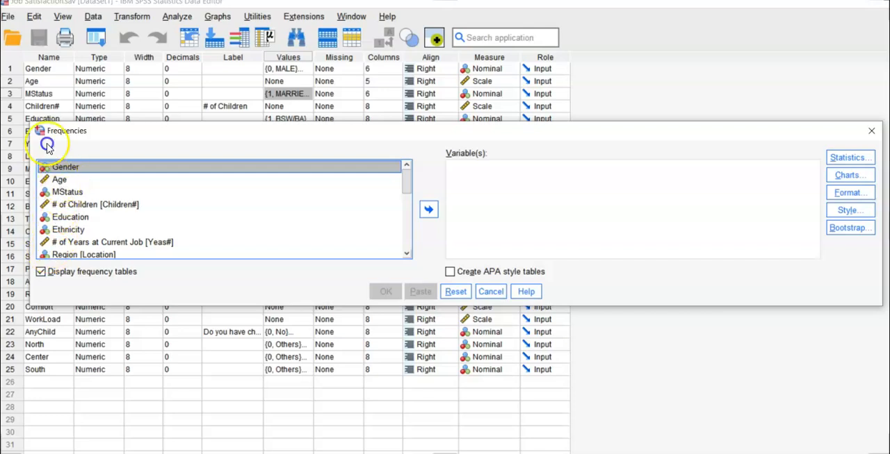
{"action": "left_click", "coordinate": [60, 179]}
{"action": "left_click", "coordinate": [428, 209]}
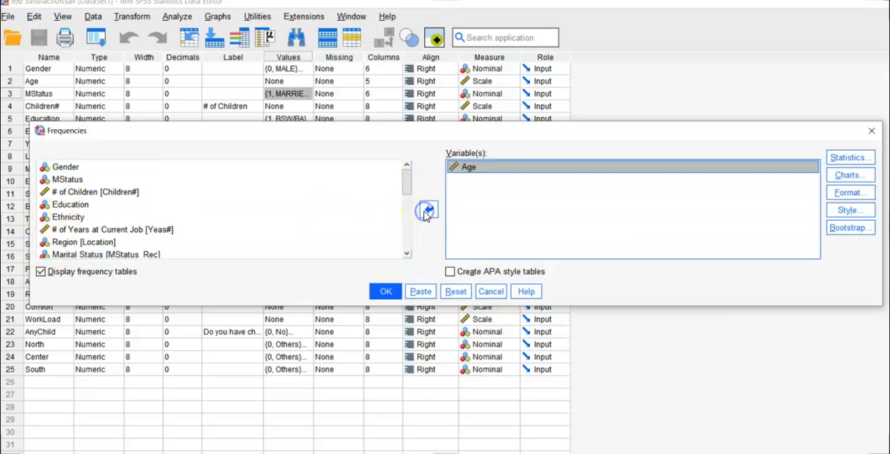
Step: Request a histogram with a normal curve for Age, run the Frequencies analysis and go through its output
{"action": "left_click", "coordinate": [852, 181]}
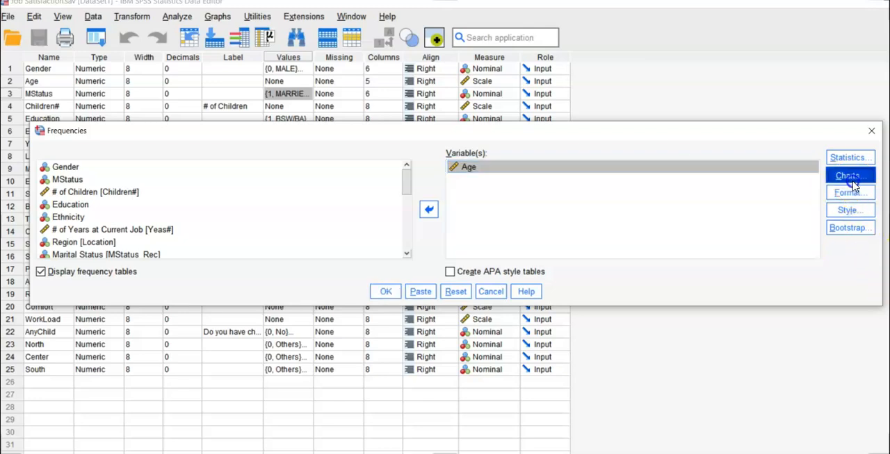
{"action": "left_click", "coordinate": [476, 250]}
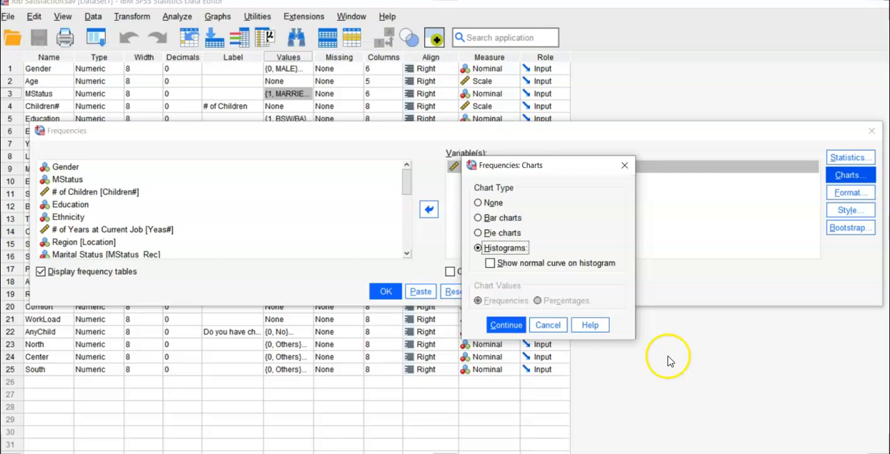
{"action": "left_click", "coordinate": [490, 265]}
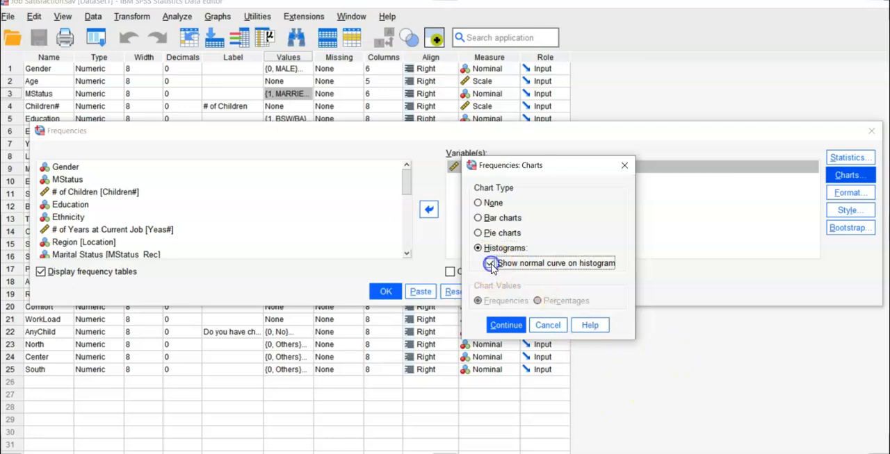
{"action": "left_click", "coordinate": [505, 326]}
{"action": "left_click", "coordinate": [383, 292]}
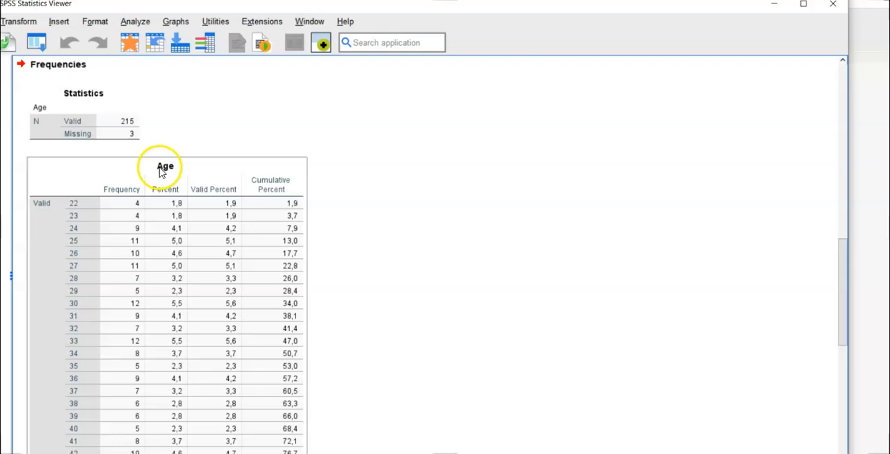
{"action": "scroll", "coordinate": [206, 295], "scroll_direction": "down", "scroll_amount": 2}
{"action": "scroll", "coordinate": [206, 295], "scroll_direction": "down", "scroll_amount": 8}
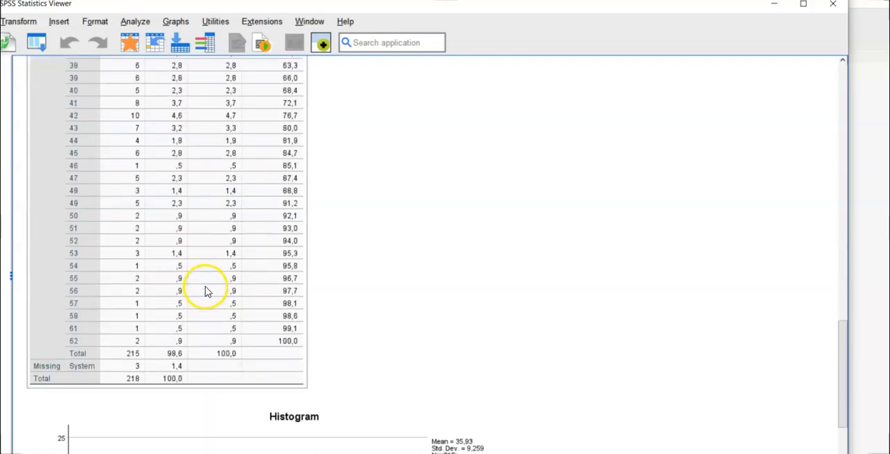